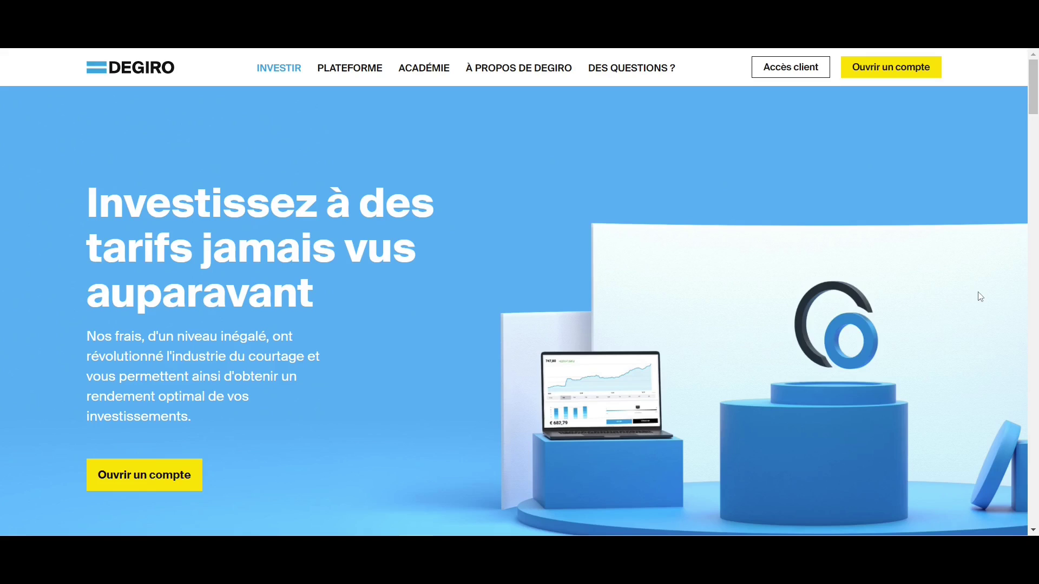
Review the stock trading fee comparison between DEGIRO and the other brokers on the pricing page
scroll(981, 296, "down", 15)
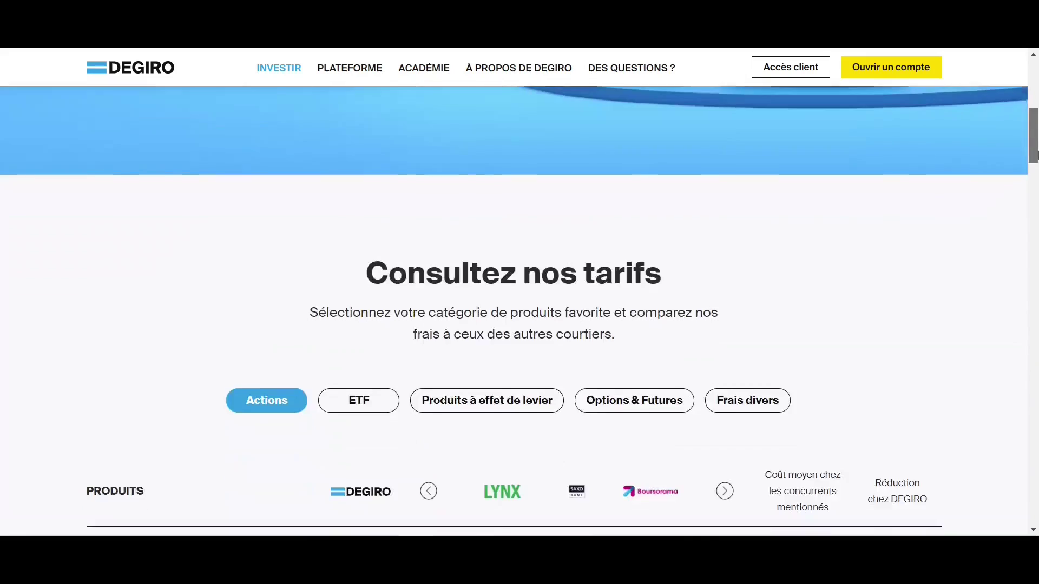
scroll(1036, 188, "up", 1)
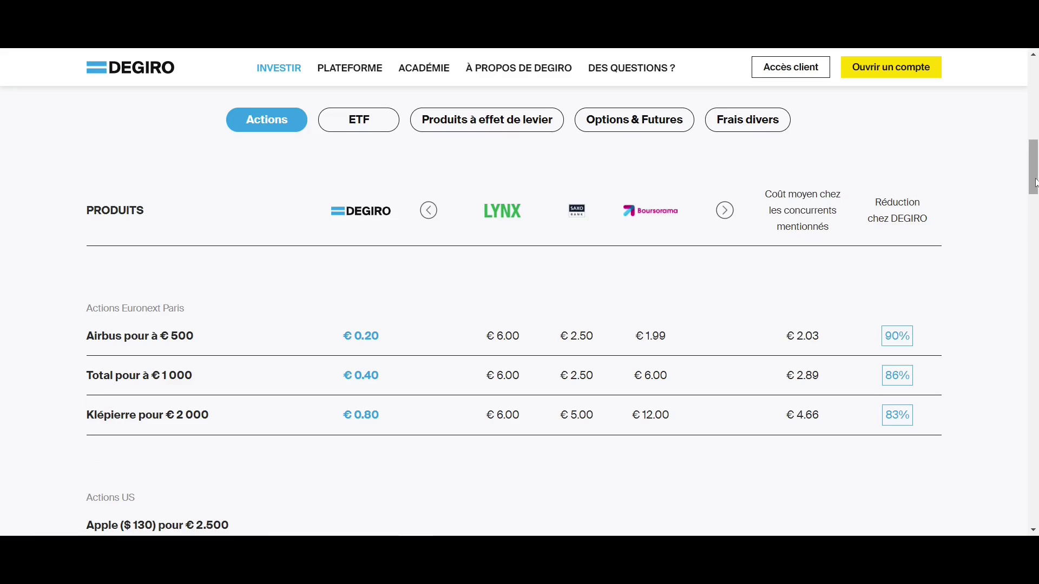
left_click_drag(1034, 182, 1035, 103)
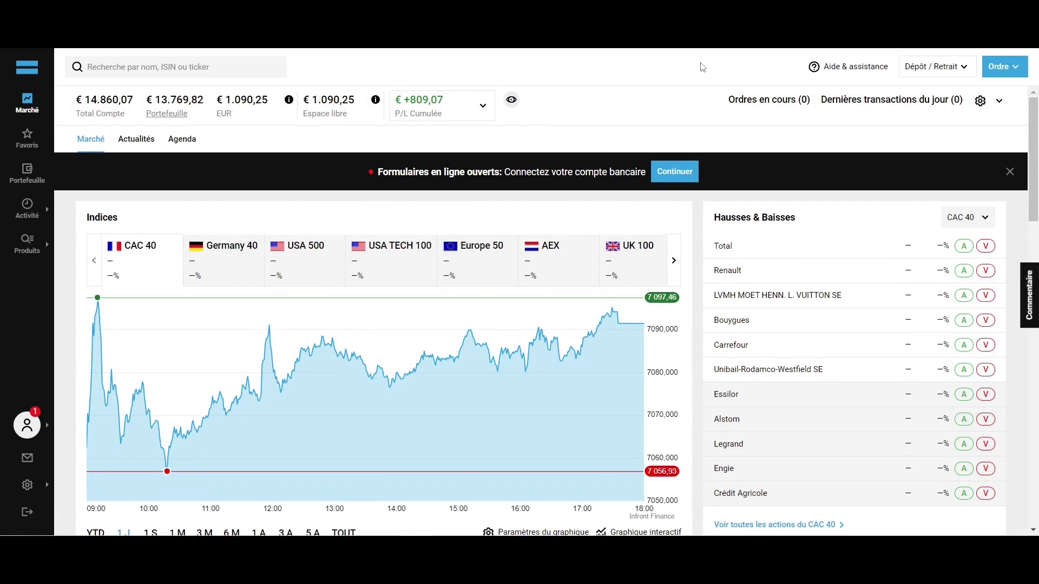
Check the deposit and withdrawal options, and look through the news, agenda and currencies on the market overview
left_click(870, 74)
left_click(926, 72)
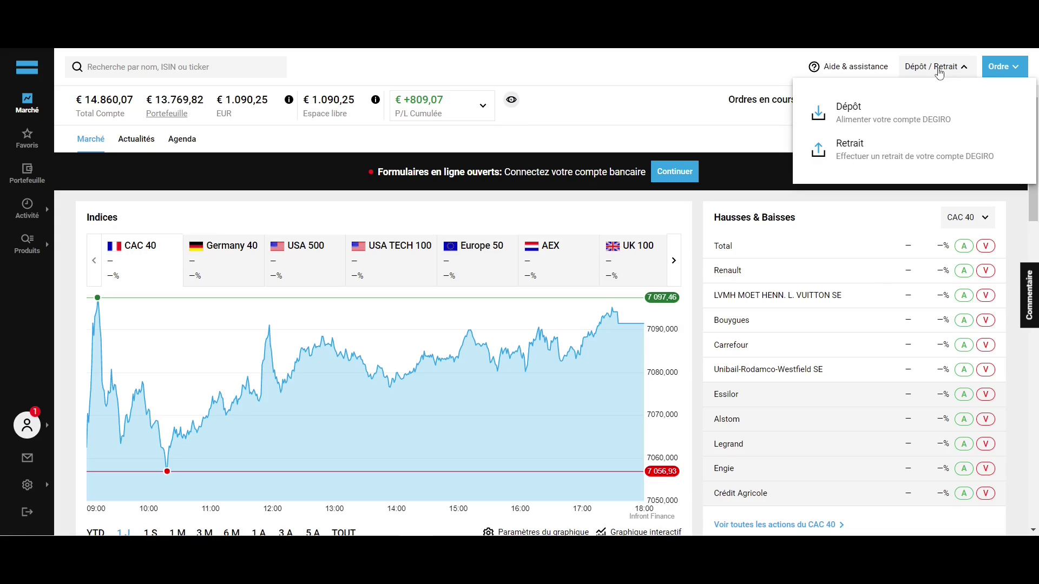
left_click(939, 71)
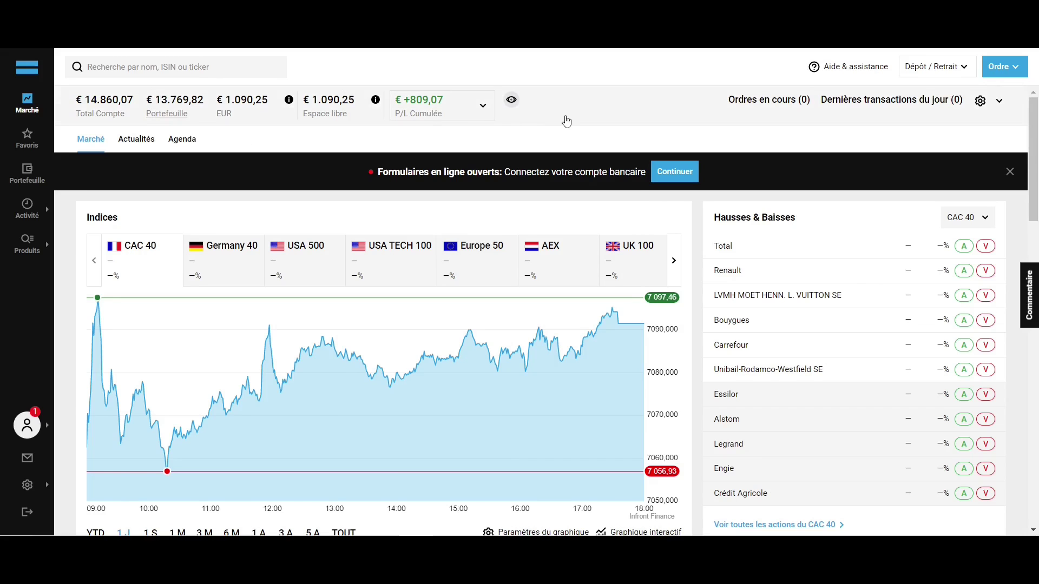
scroll(691, 222, "down", 5)
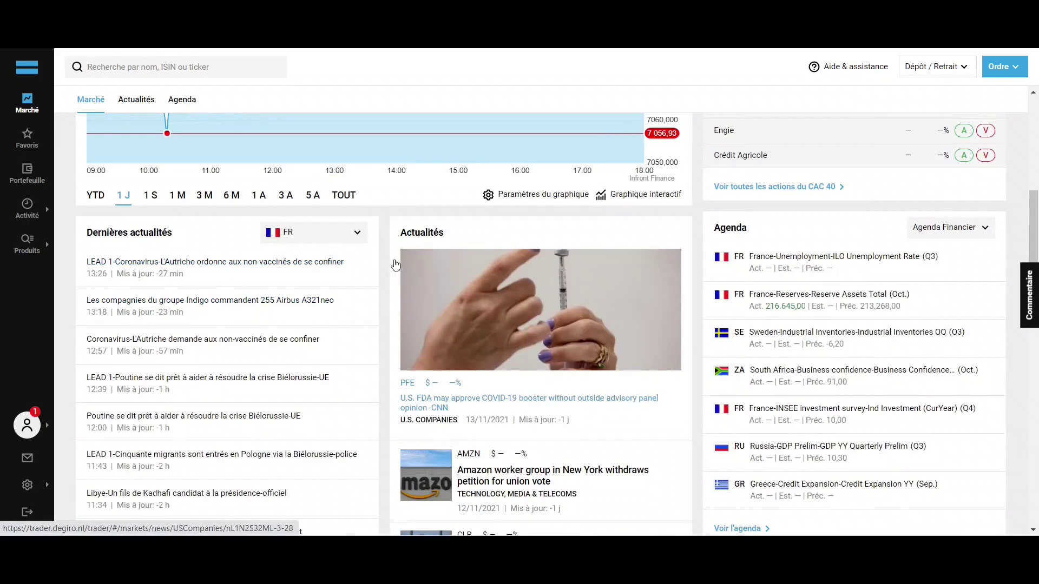
scroll(390, 258, "down", 5)
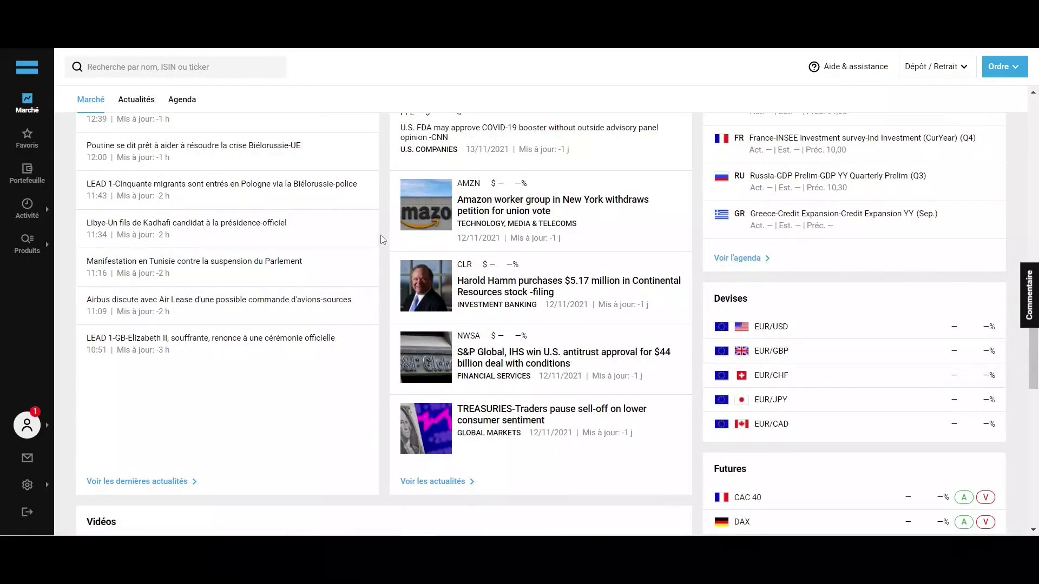
Open the favourites and look through the list of saved stocks
left_click(27, 138)
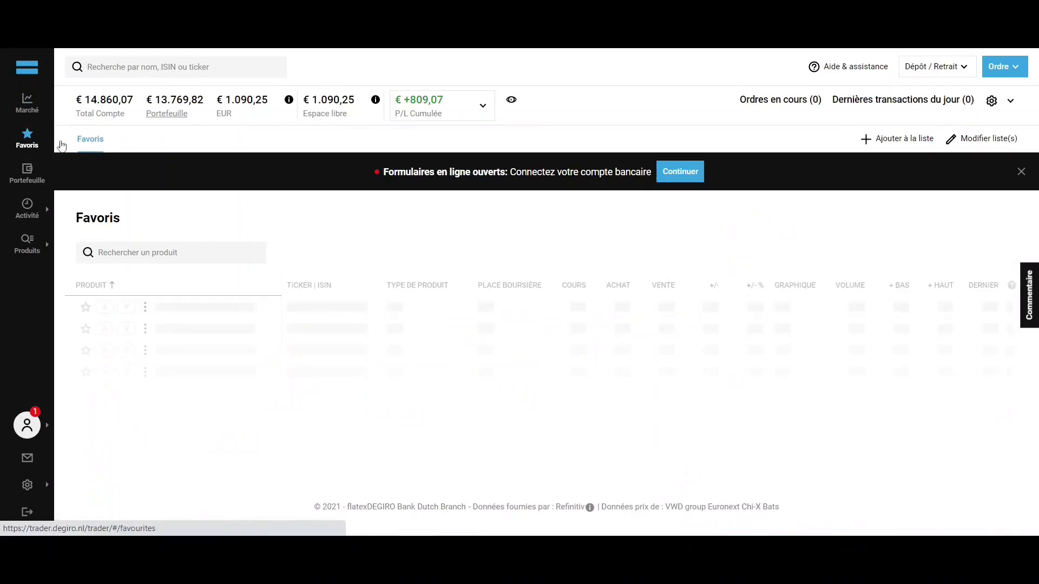
scroll(296, 211, "down", 3)
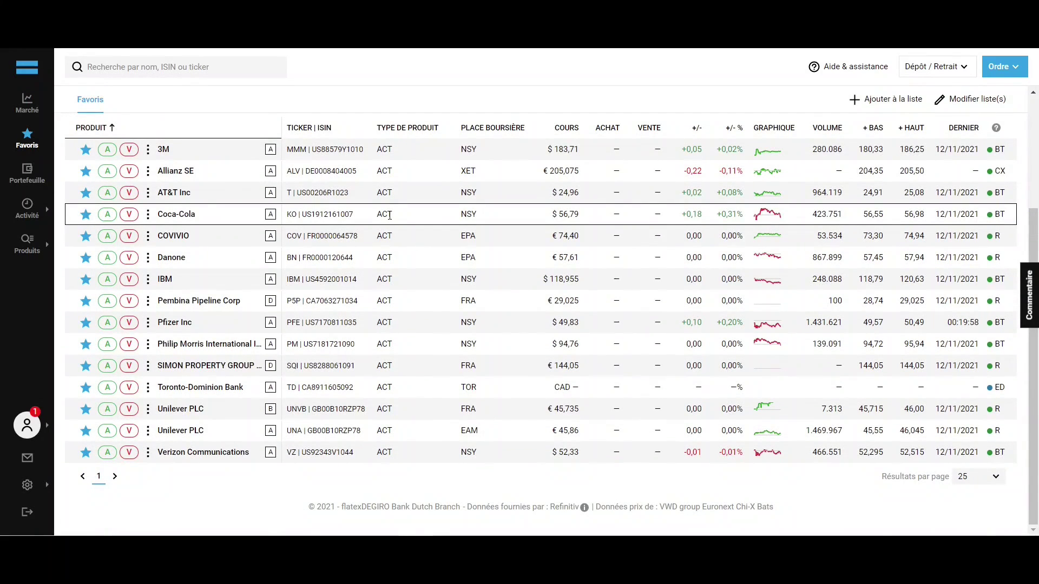
scroll(390, 215, "up", 3)
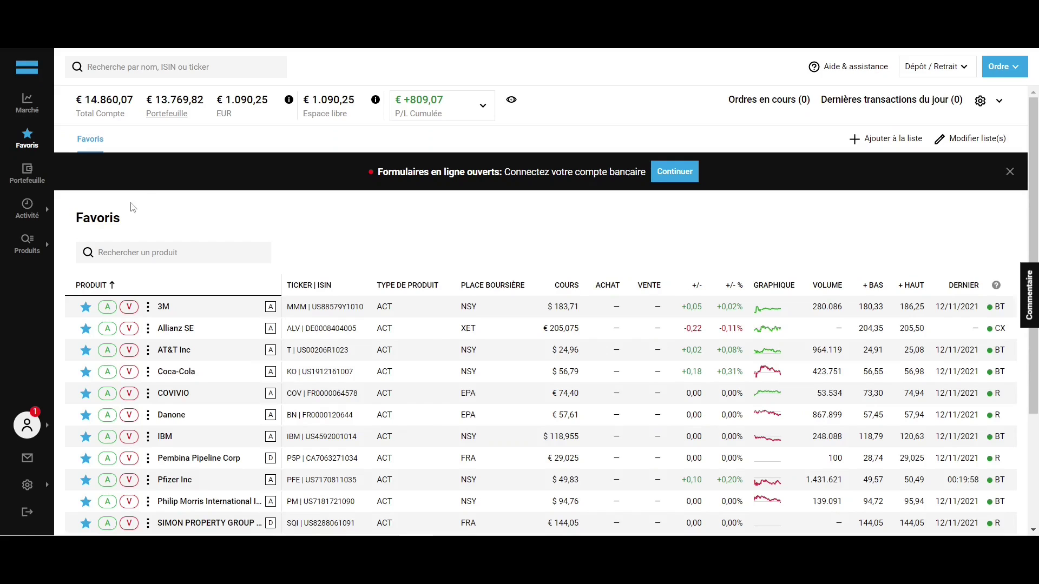
List all French stocks from the product catalogue
mouse_move(23, 254)
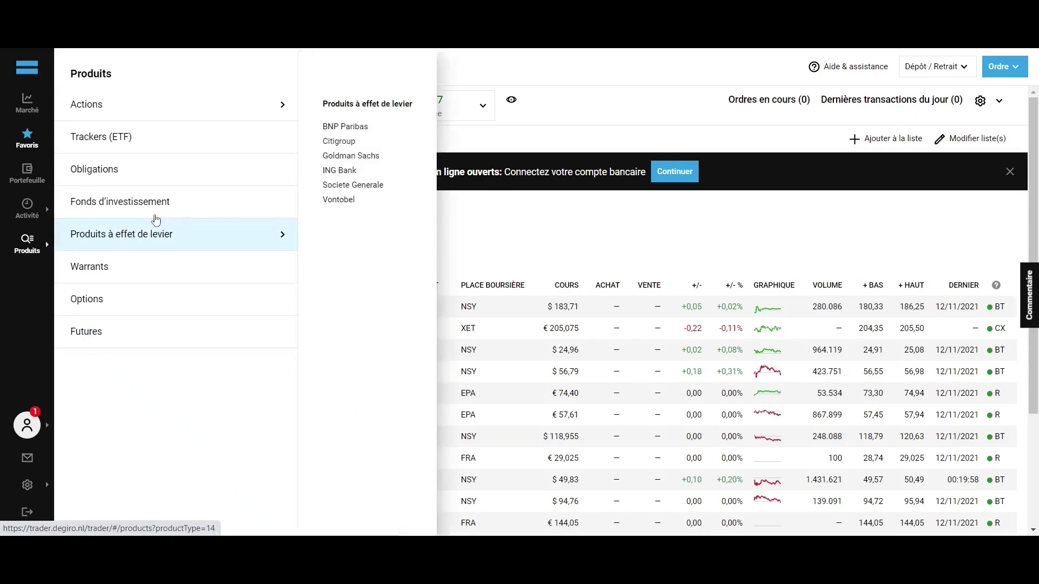
mouse_move(186, 105)
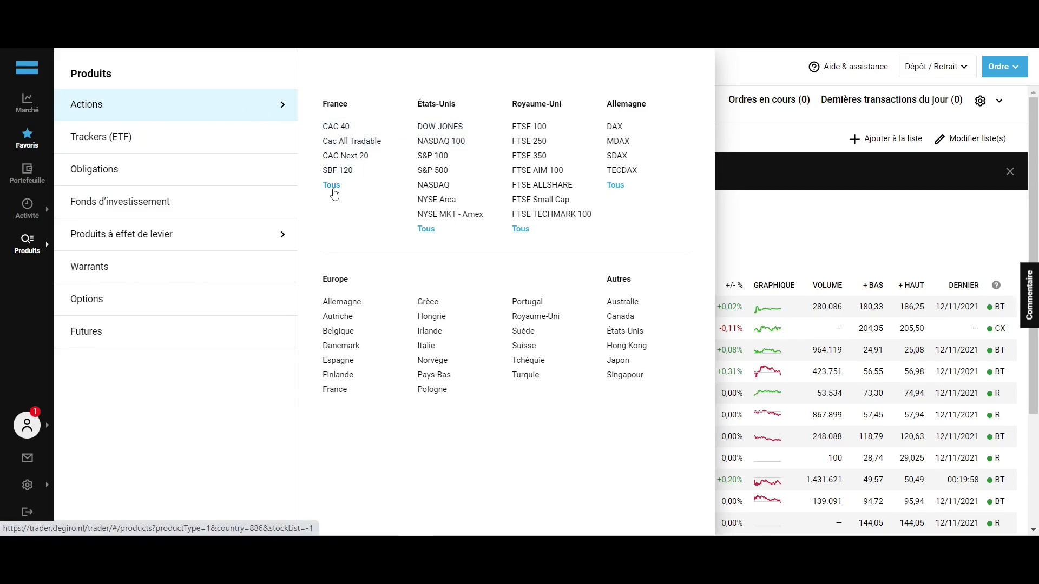
left_click(331, 186)
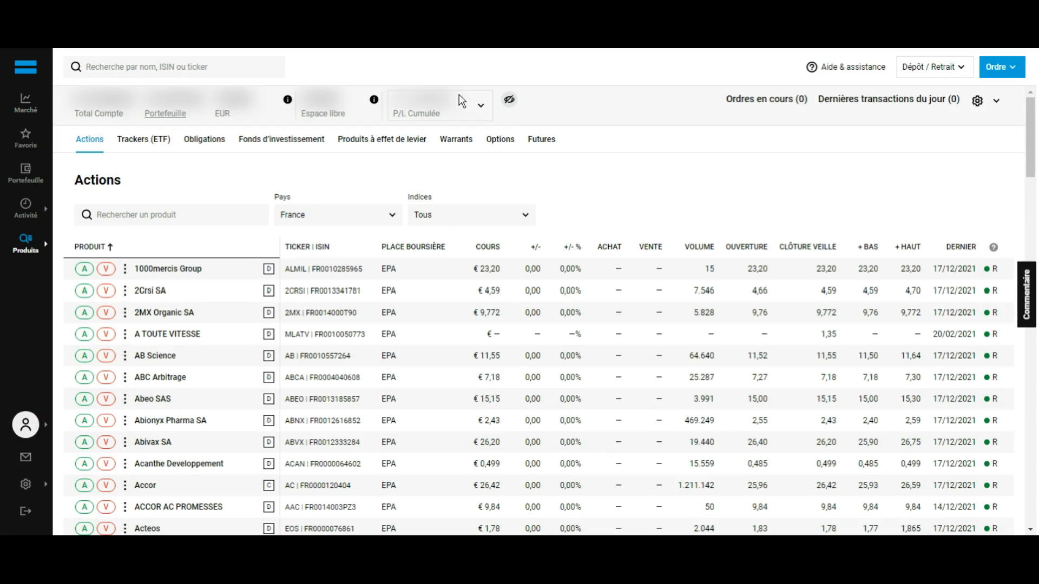
Search for General Mills and open its New York (NSY) listing in USD
left_click(210, 75)
type("General Mills")
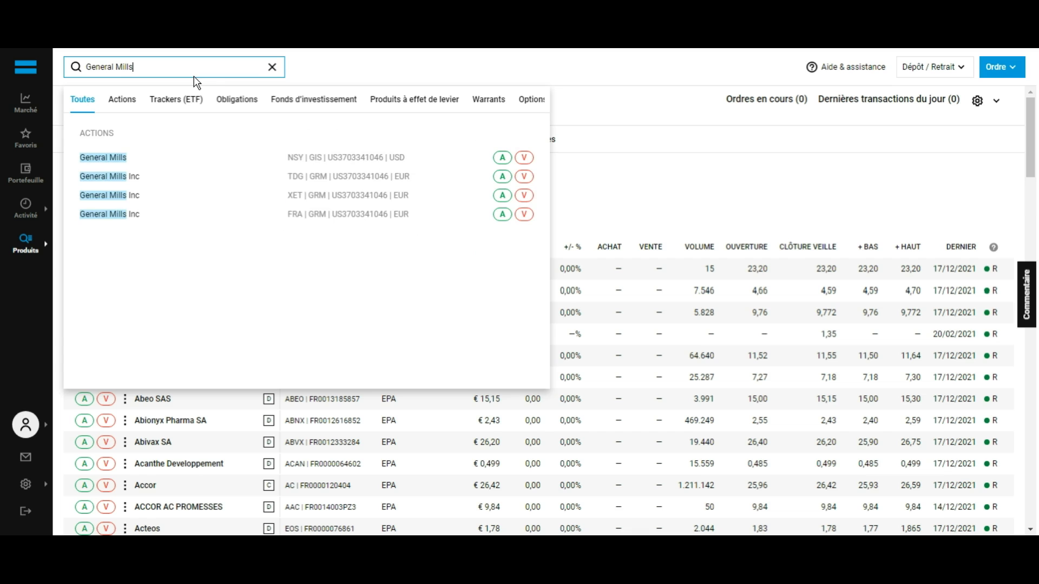
left_click(188, 165)
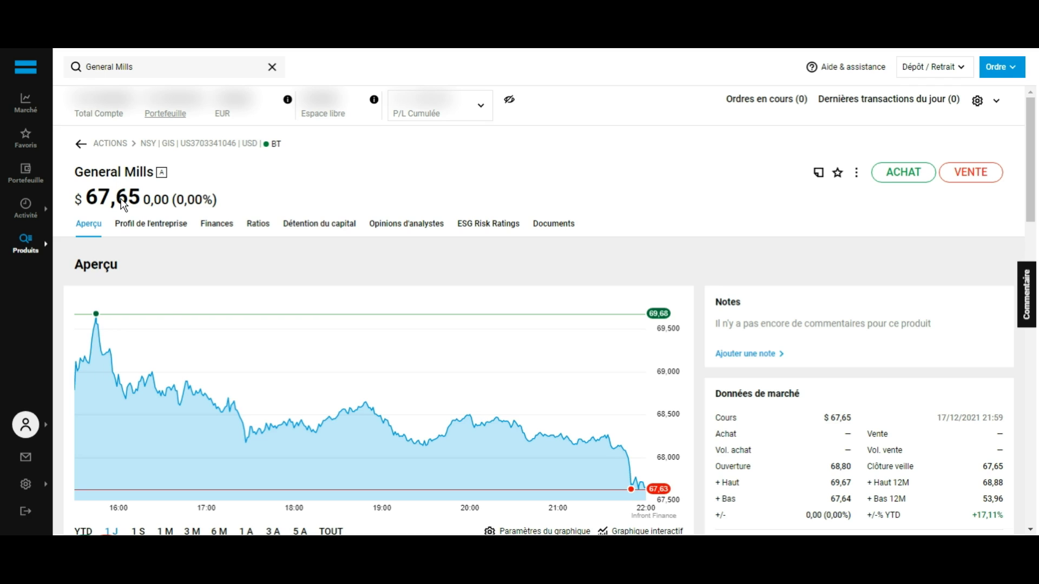
Examine the General Mills price chart, news and annual financial figures, and return to the stock's overview
scroll(121, 199, "down", 1)
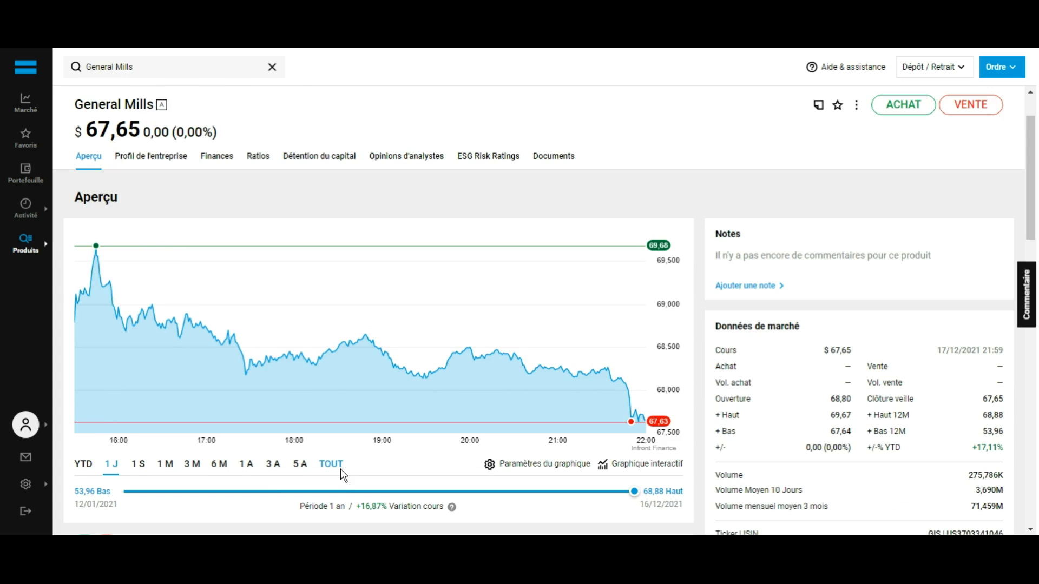
scroll(340, 468, "down", 4)
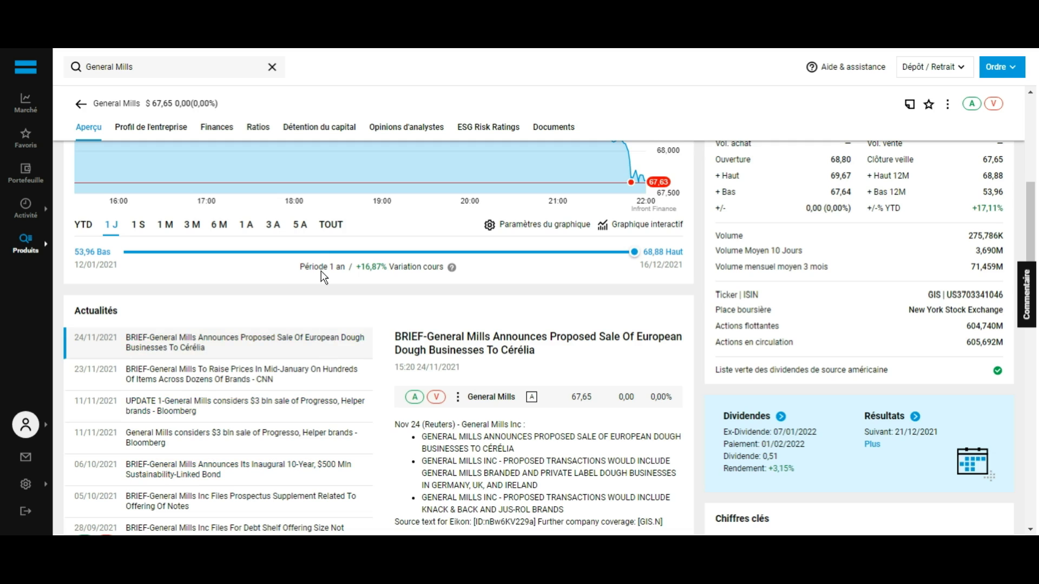
scroll(306, 241, "up", 4)
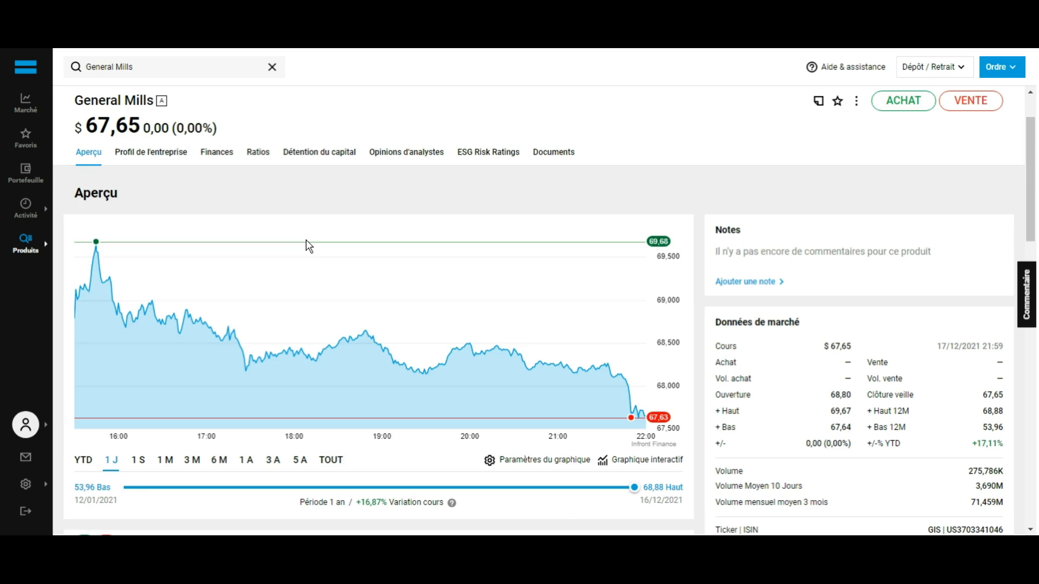
left_click(222, 160)
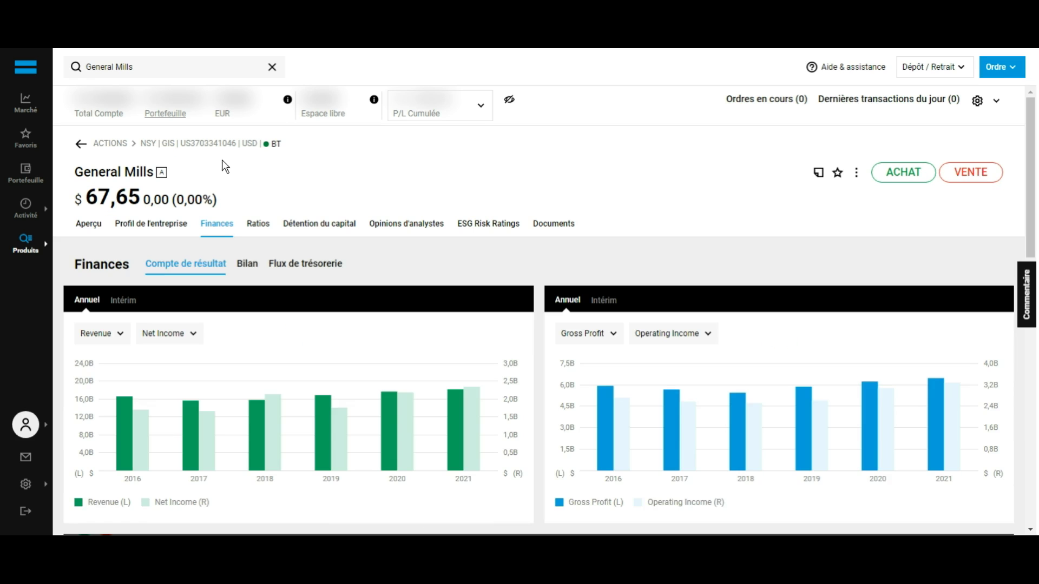
left_click(95, 229)
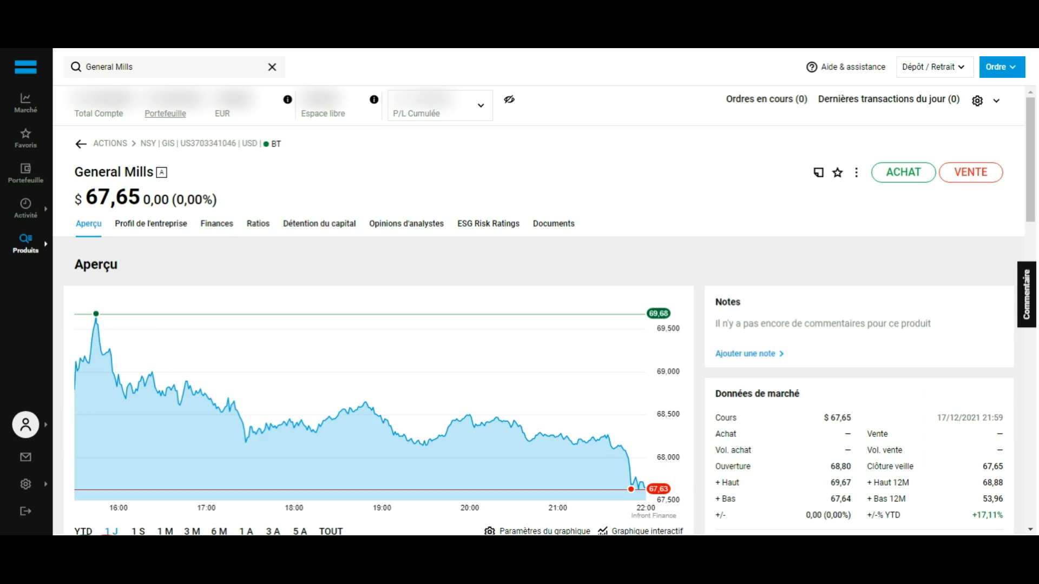
Prepare an at-market (Au marché) buy order for 1 General Mills share and close the order form without submitting it
left_click(911, 187)
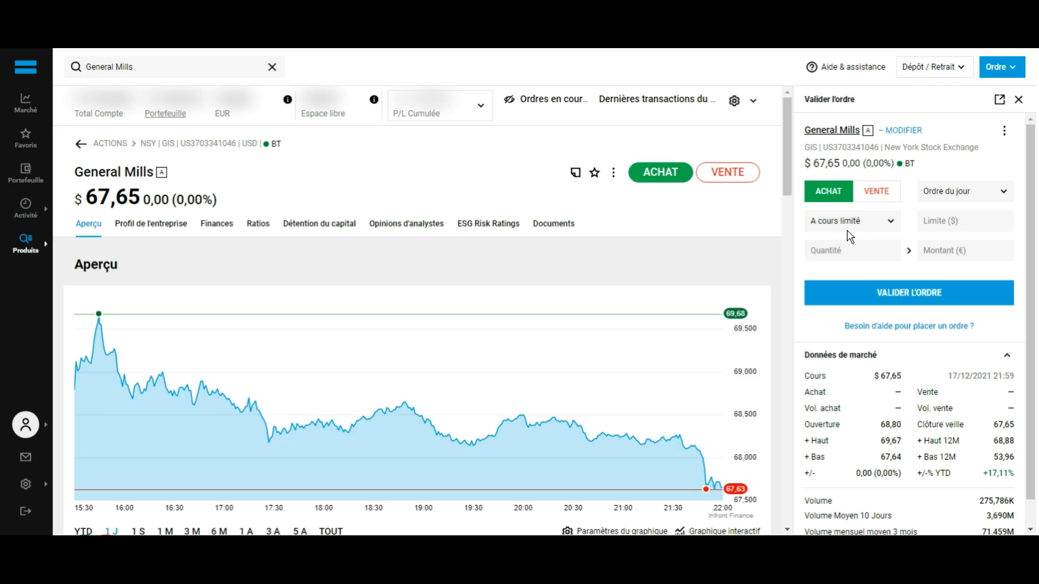
left_click(860, 227)
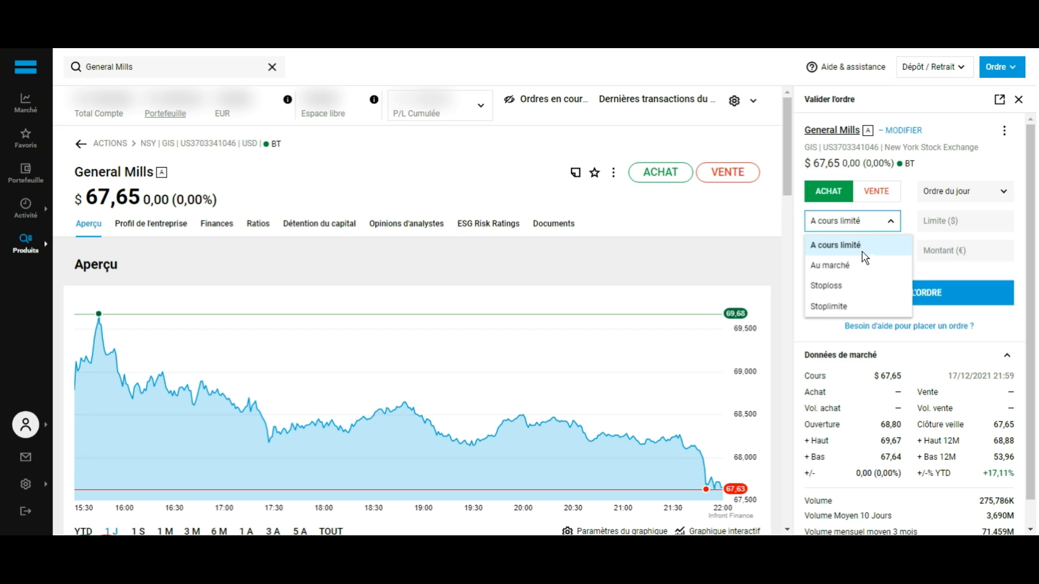
left_click(875, 271)
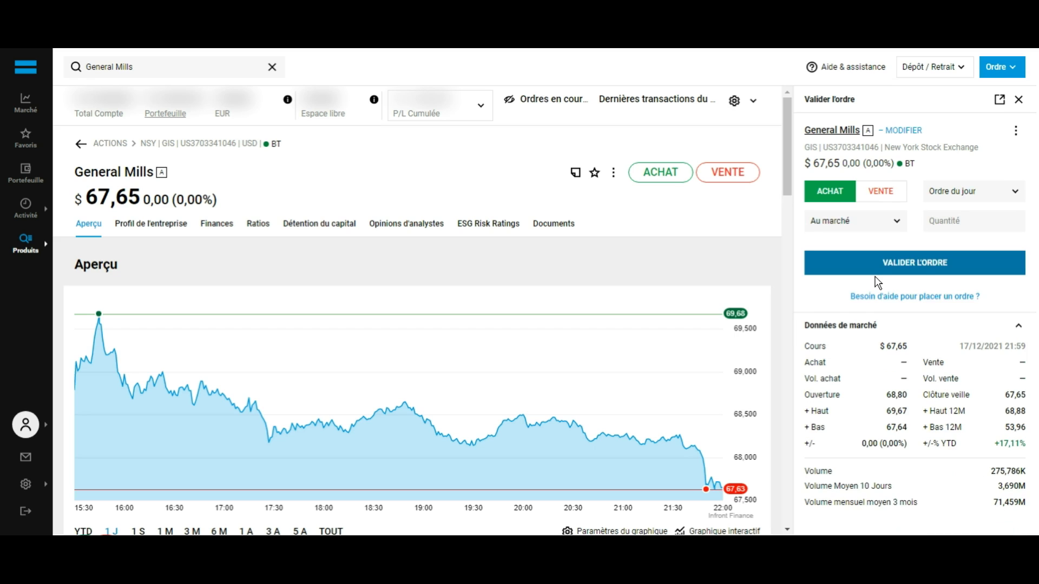
left_click(988, 227)
type("1")
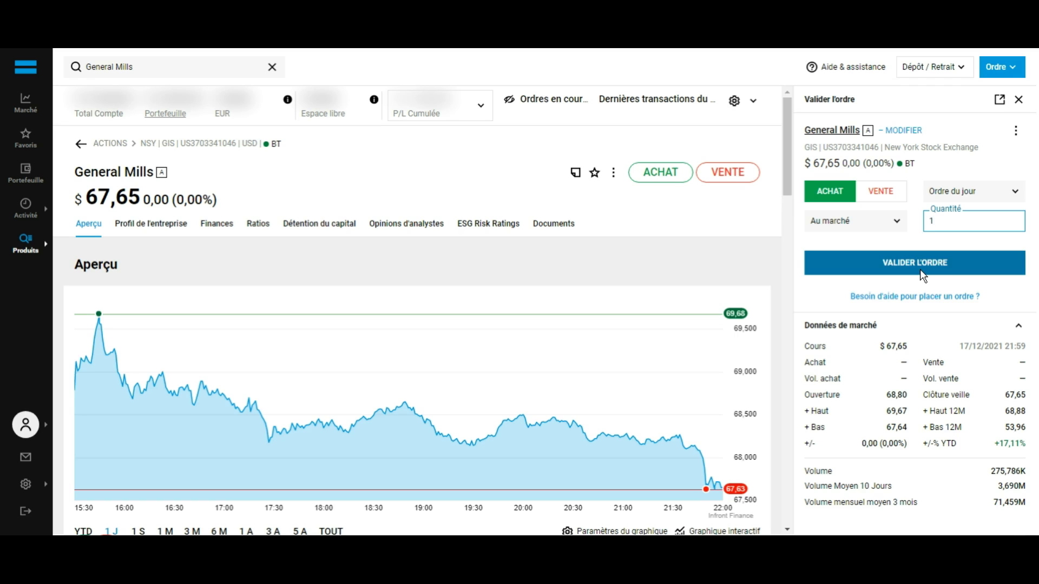
left_click(1018, 100)
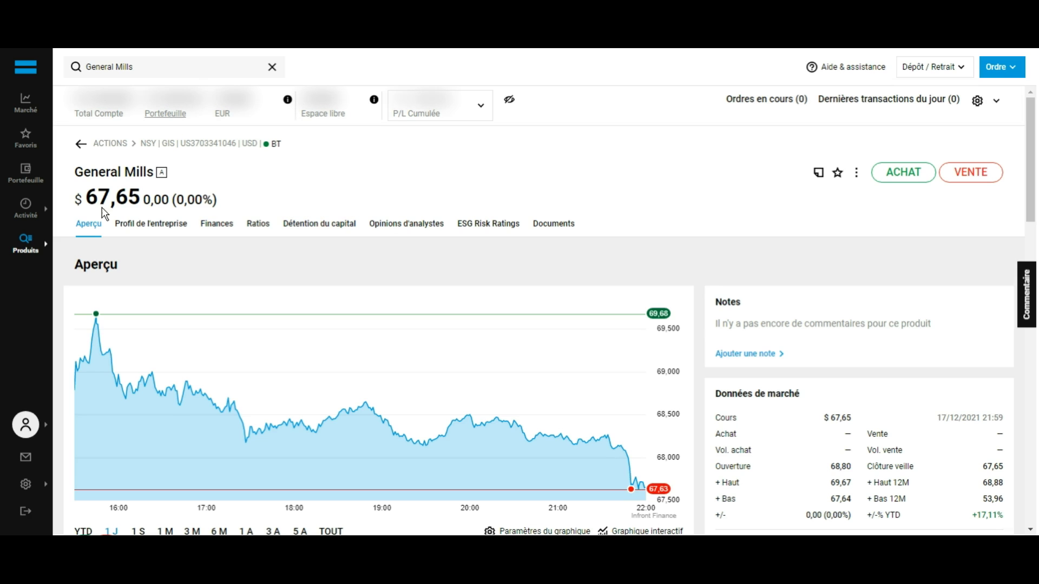
Open the portfolio and review the open stock positions and the upcoming dividends
left_click(30, 188)
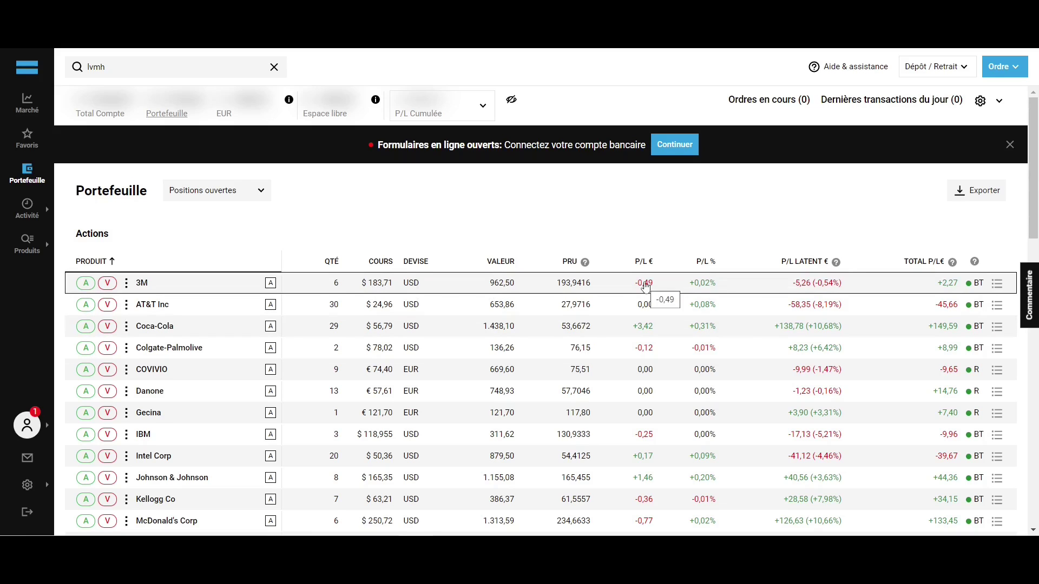
scroll(703, 264, "down", 10)
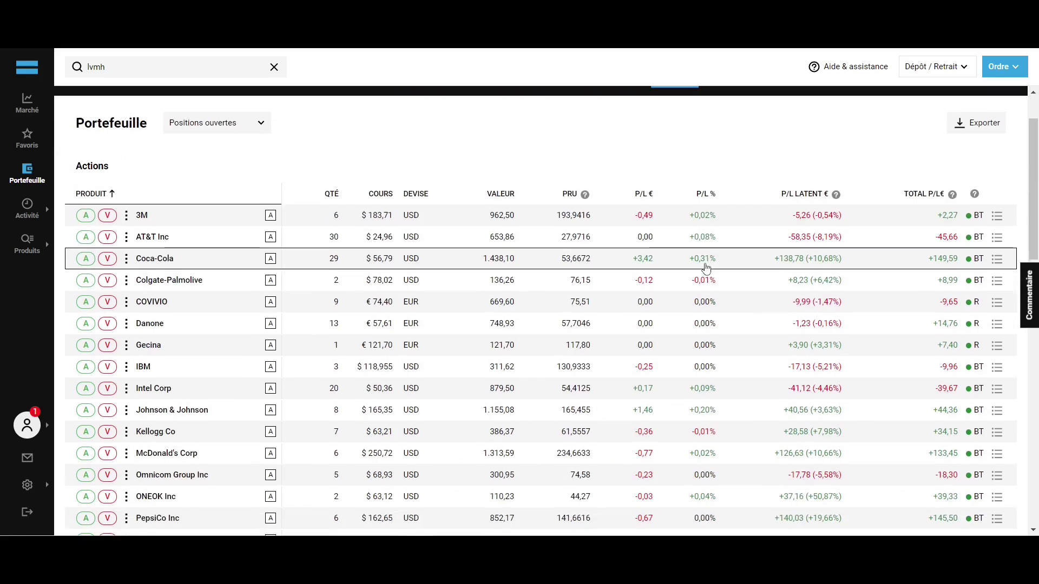
scroll(704, 266, "down", 8)
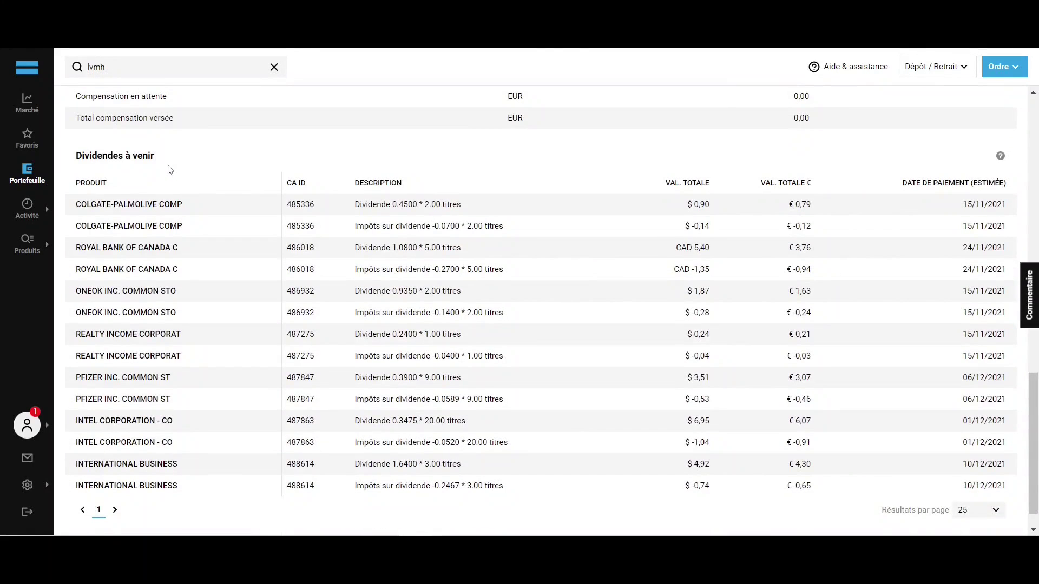
scroll(170, 170, "up", 20)
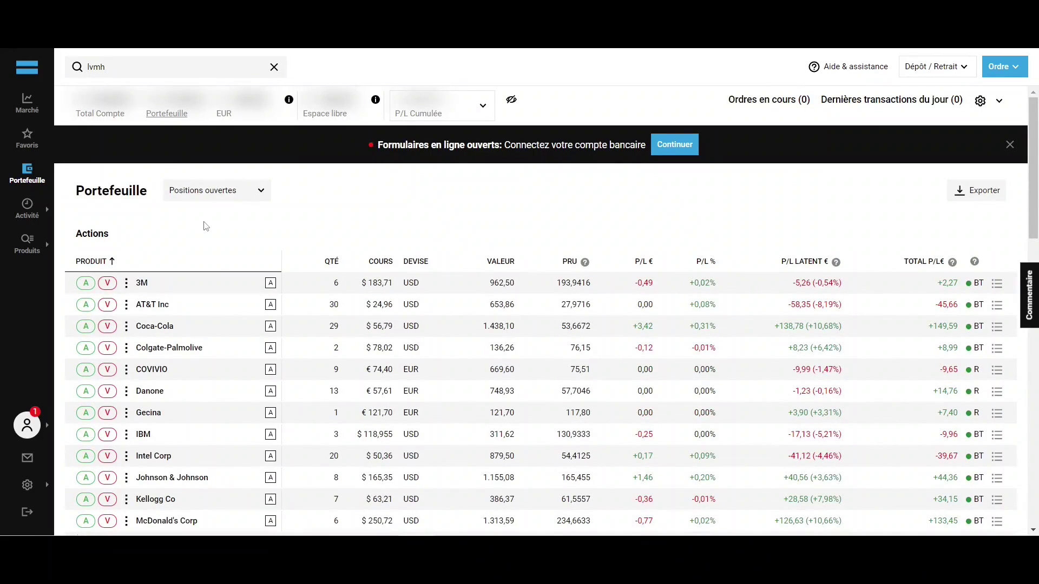
Prepare a sell order for the 3M position with order type Au marché and quantity 1
left_click(108, 283)
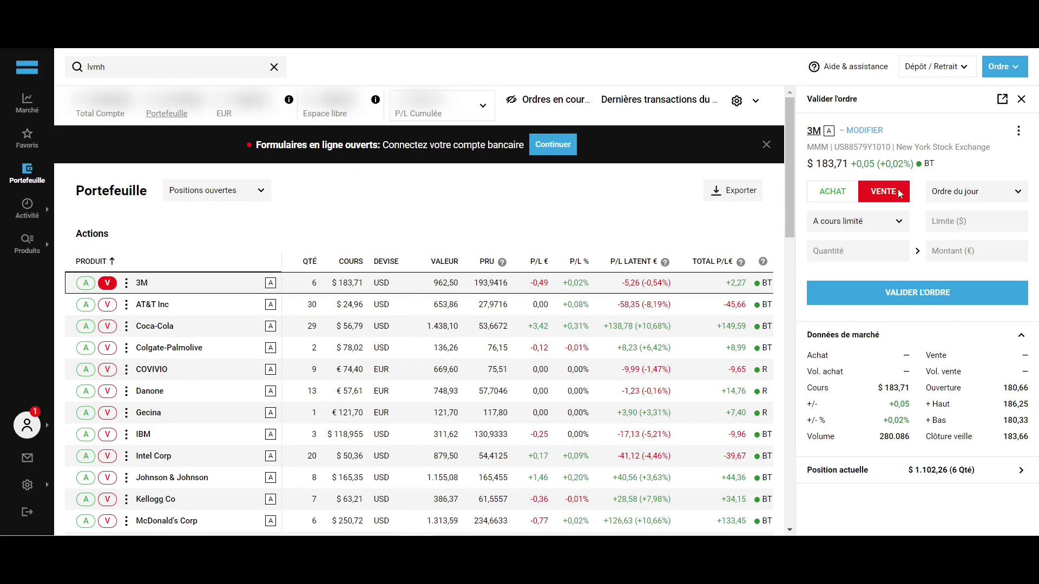
left_click(886, 226)
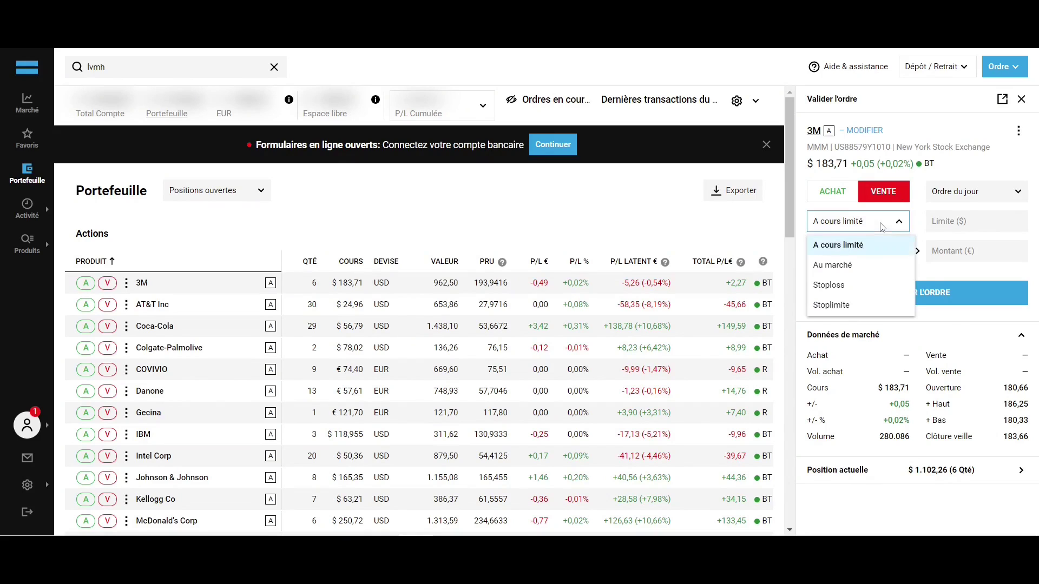
left_click(883, 264)
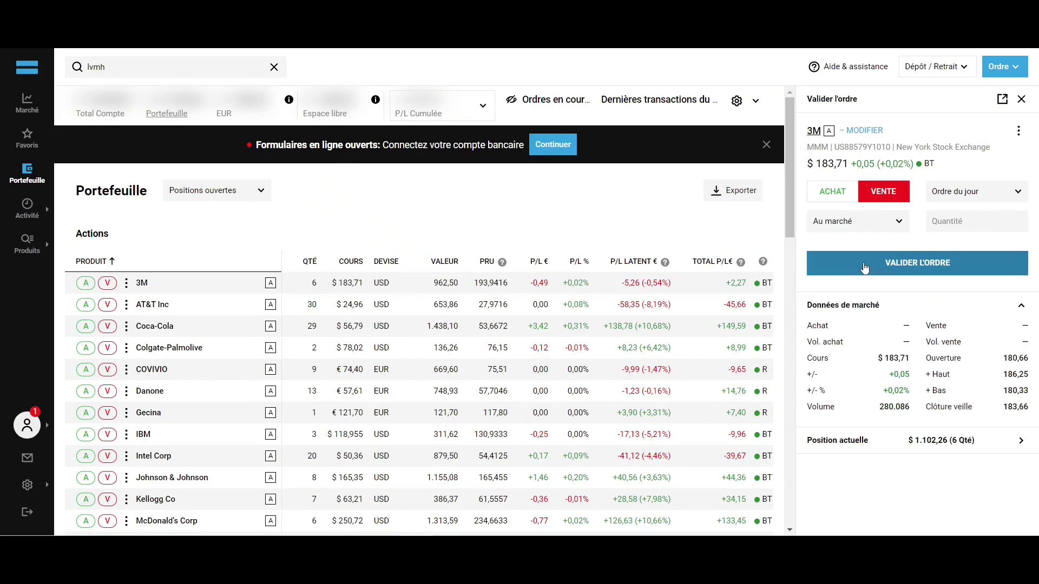
left_click(954, 220)
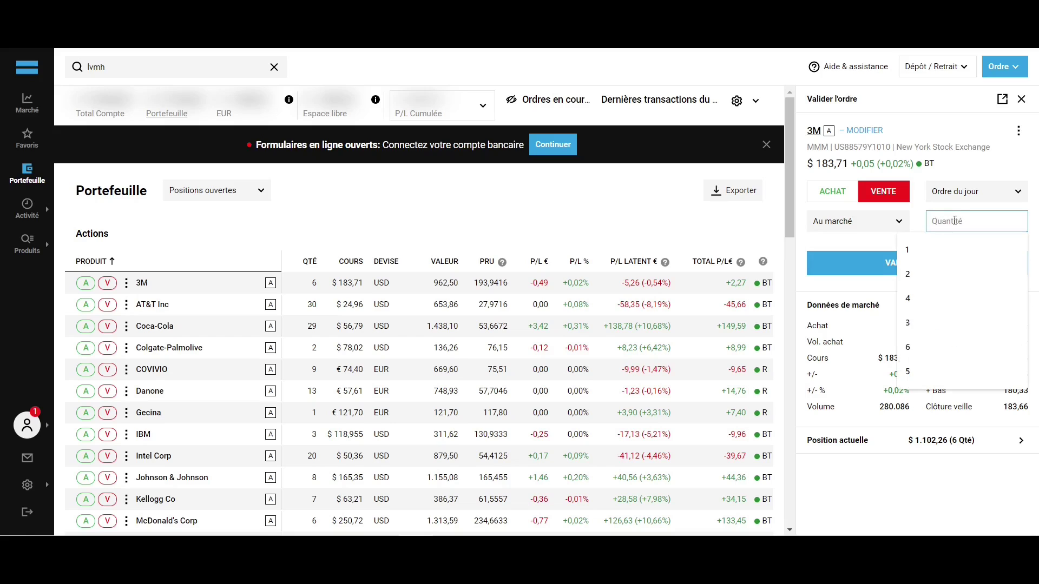
type("1")
left_click(921, 215)
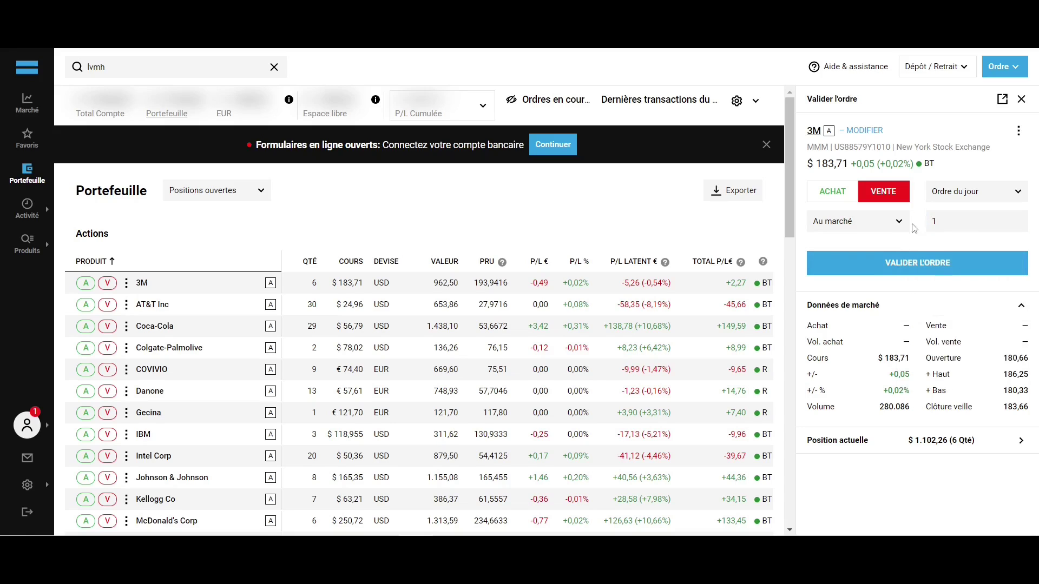